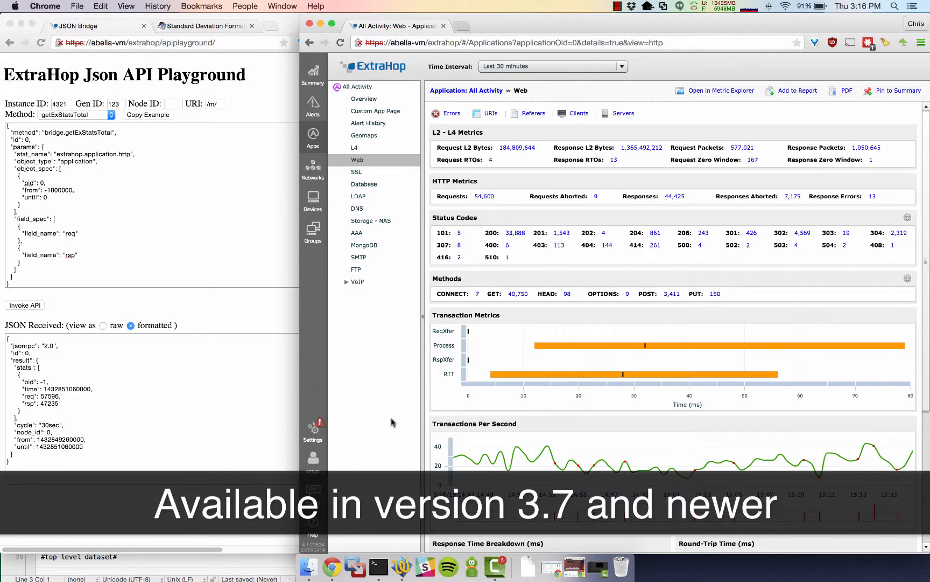
# - Invoke the API with the getExStatsTotal request for the req and rsp fields of extrahop.application.http
pyautogui.click(217, 248)
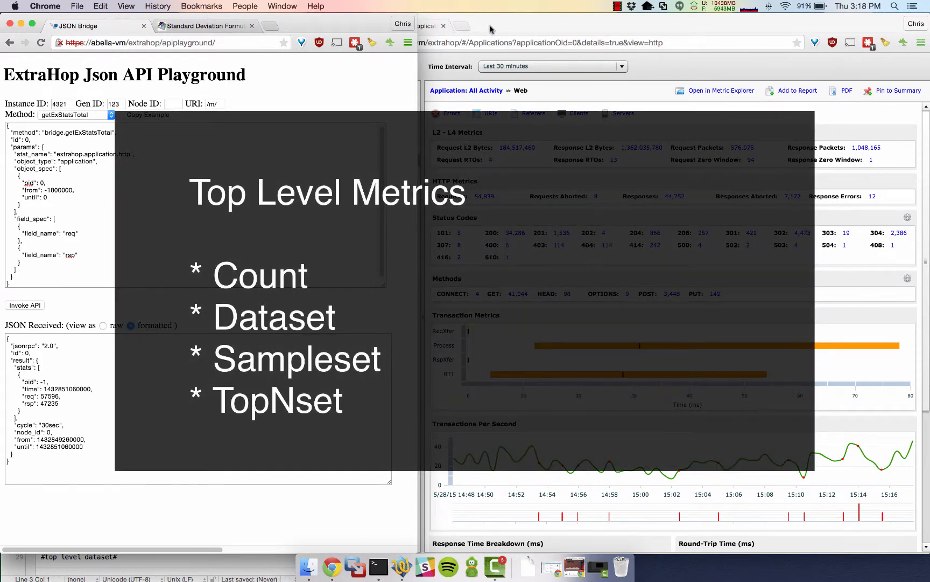
pyautogui.click(491, 28)
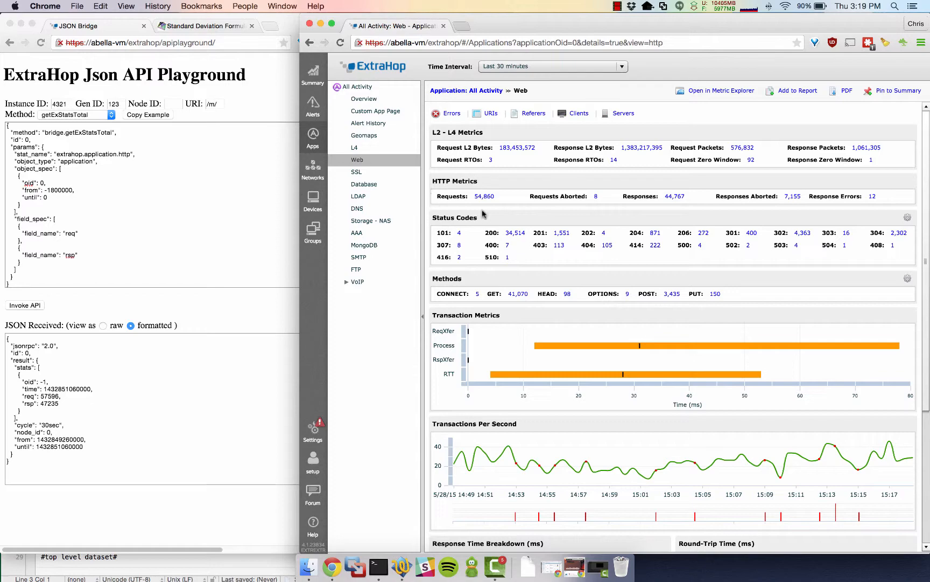
pyautogui.click(231, 193)
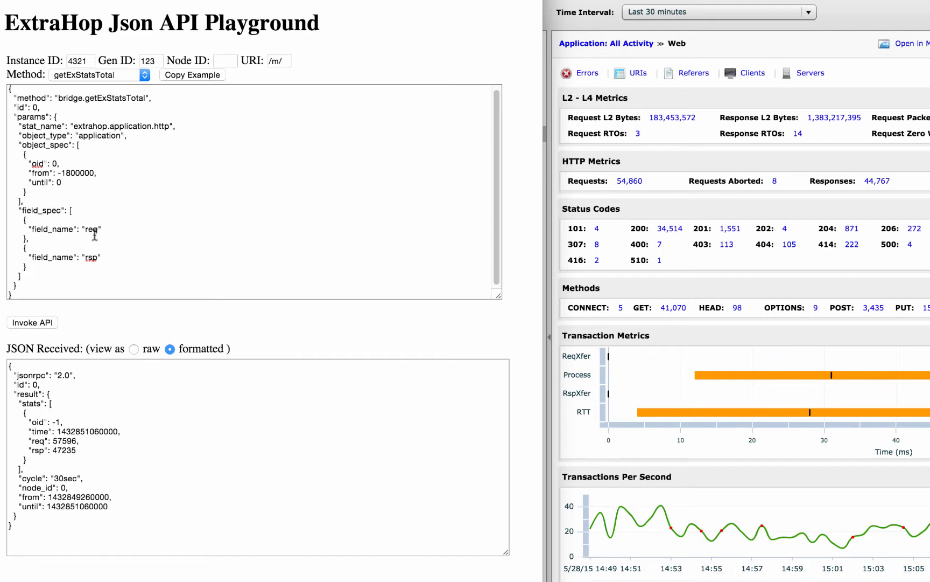
pyautogui.click(92, 259)
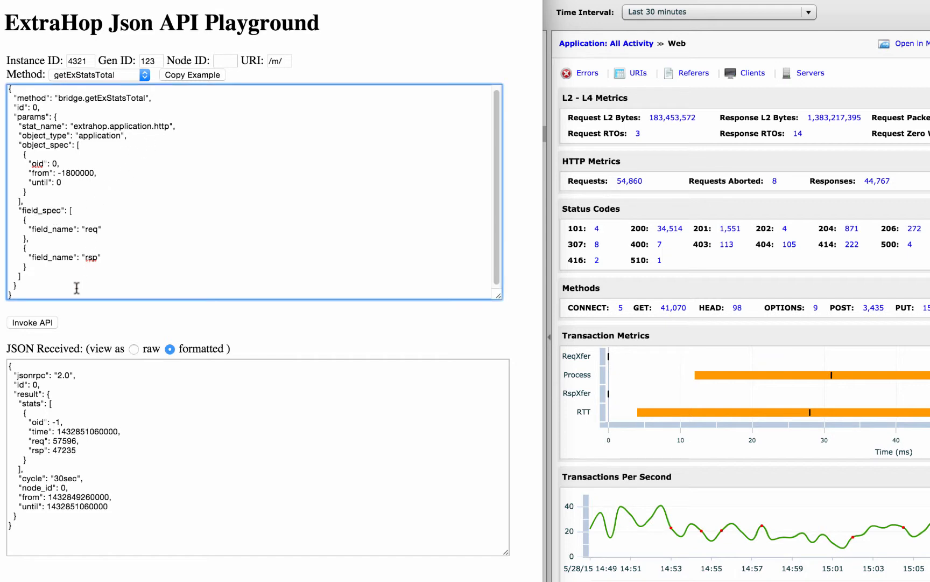
pyautogui.click(46, 322)
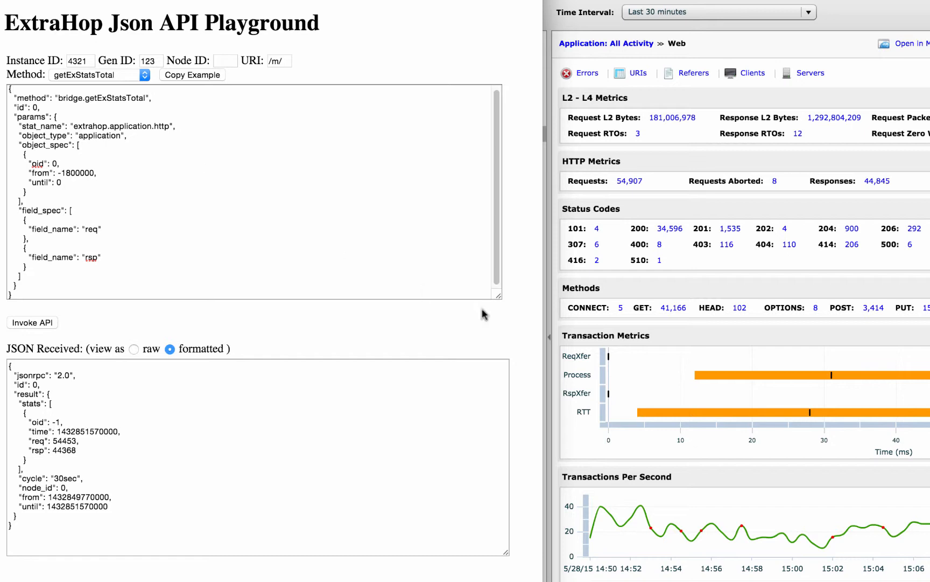
# - Replace the playground request with the top level dataset example for the rtt field from untitled text 4 and invoke the API
pyautogui.click(584, 286)
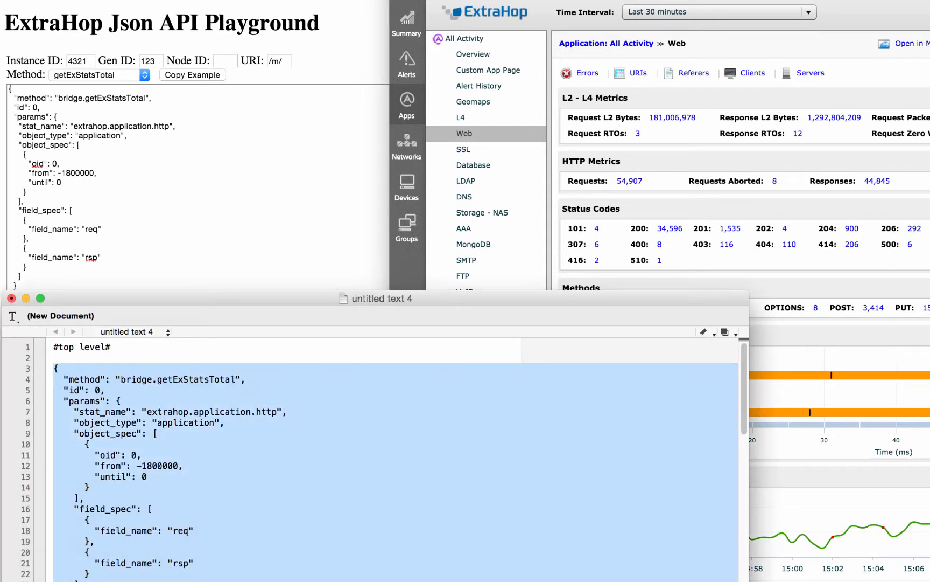
pyautogui.scroll(-5, 377, 458)
pyautogui.scroll(-5, 67, 401)
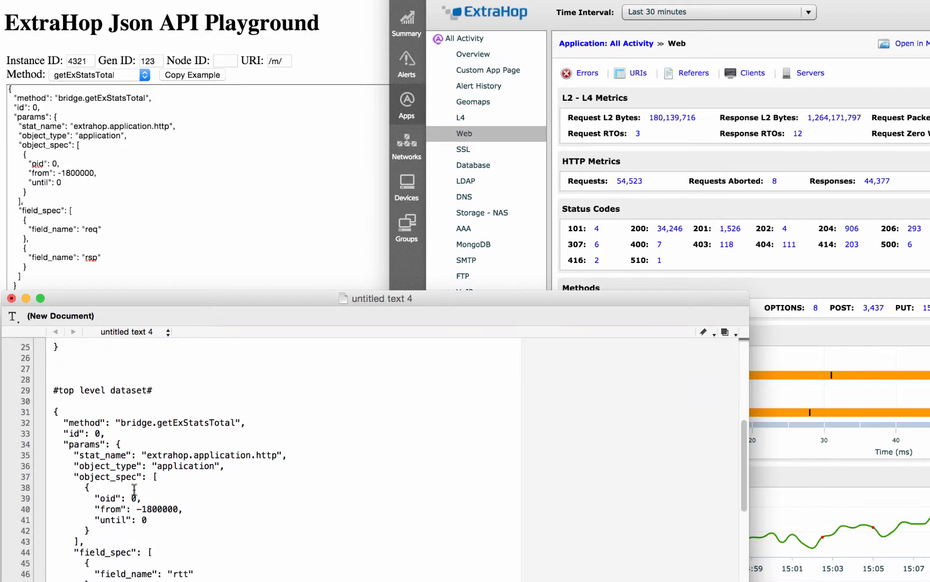
pyautogui.moveTo(54, 401); pyautogui.dragTo(59, 580)
pyautogui.click(221, 183)
pyautogui.click(173, 187)
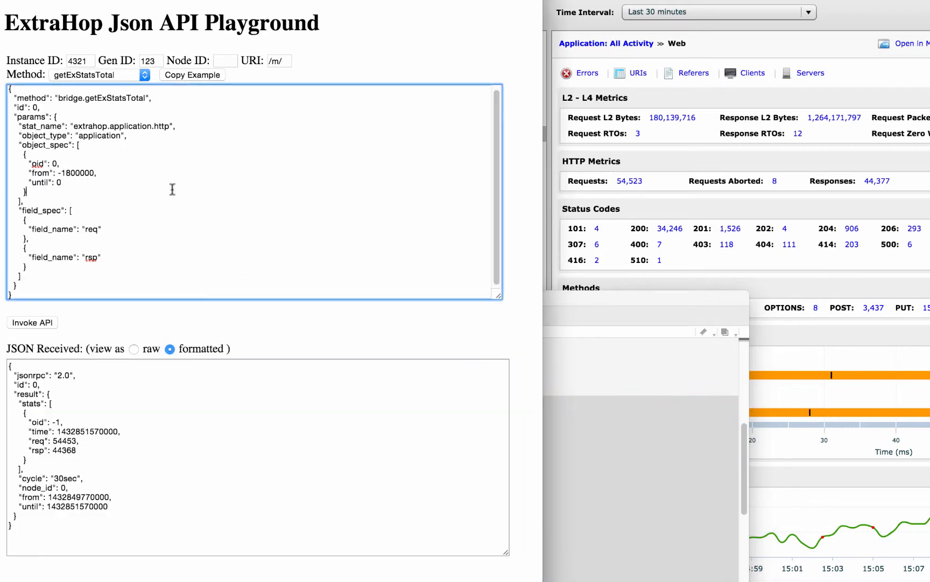
pyautogui.press('super+a')
pyautogui.write('{   "method": "bridge.getExStatsTotal",   "id": 0,   "params": {     "stat_name": "extrahop.application.http",     "object_type": "application",     "object_spec": [       {         "oid": 0,         "from": -1800000,         "until": 0       }     ],     "field_spec": [       {         "field_name": "rt"       }     ]   } }')
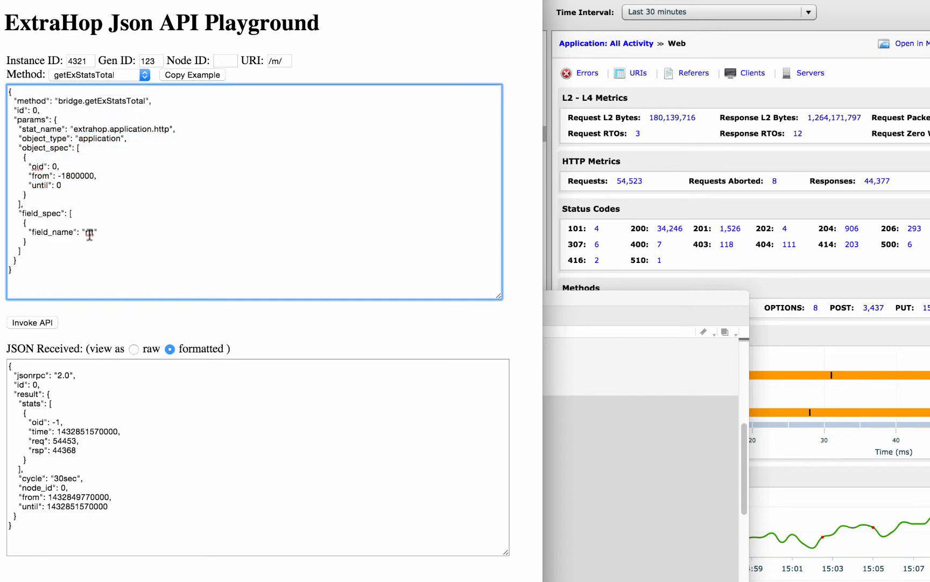
pyautogui.click(43, 322)
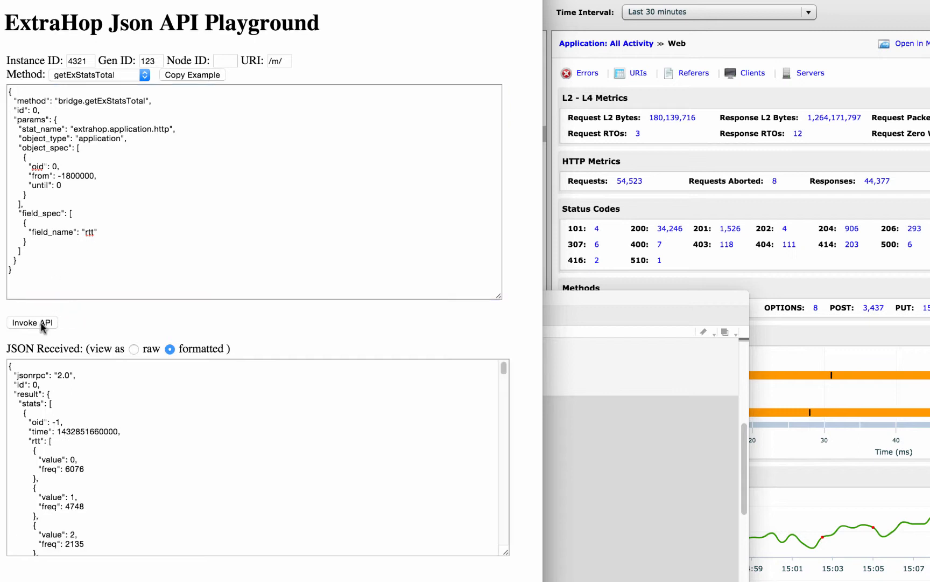
# - Examine the value and frequency pairs of the returned rtt dataset and the RTT charts on the Web page of All Activity
pyautogui.click(203, 431)
pyautogui.scroll(-2, 191, 432)
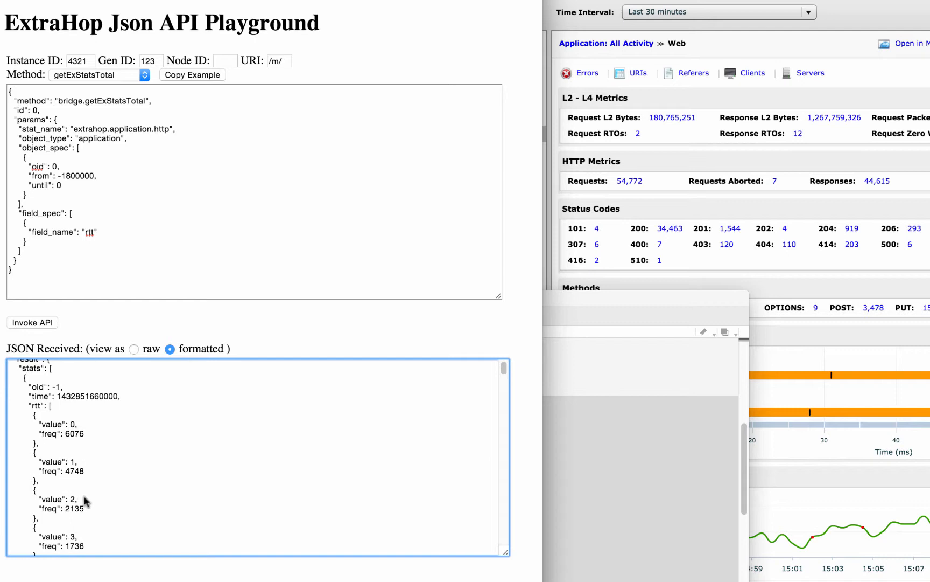
pyautogui.scroll(-10, 85, 501)
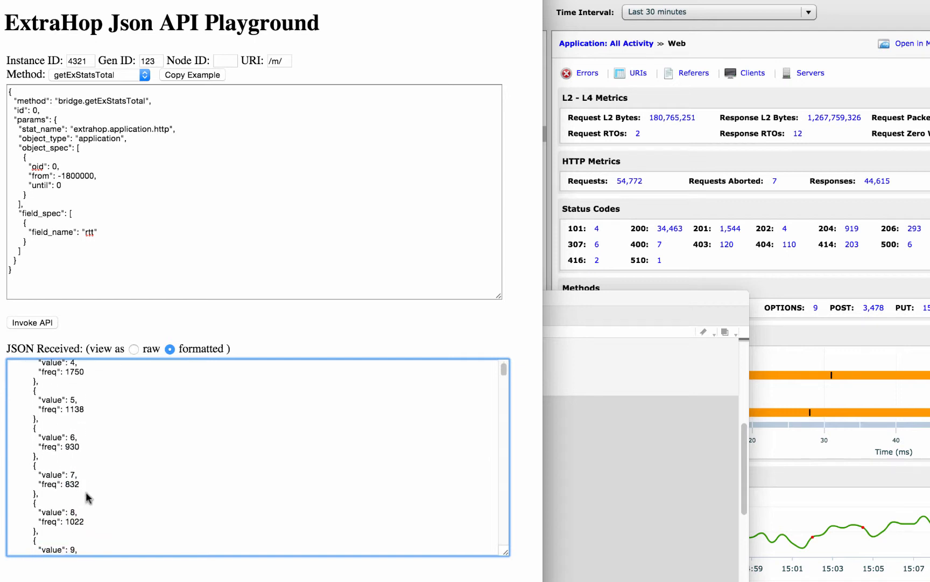
pyautogui.scroll(-15, 86, 498)
pyautogui.scroll(-12, 504, 377)
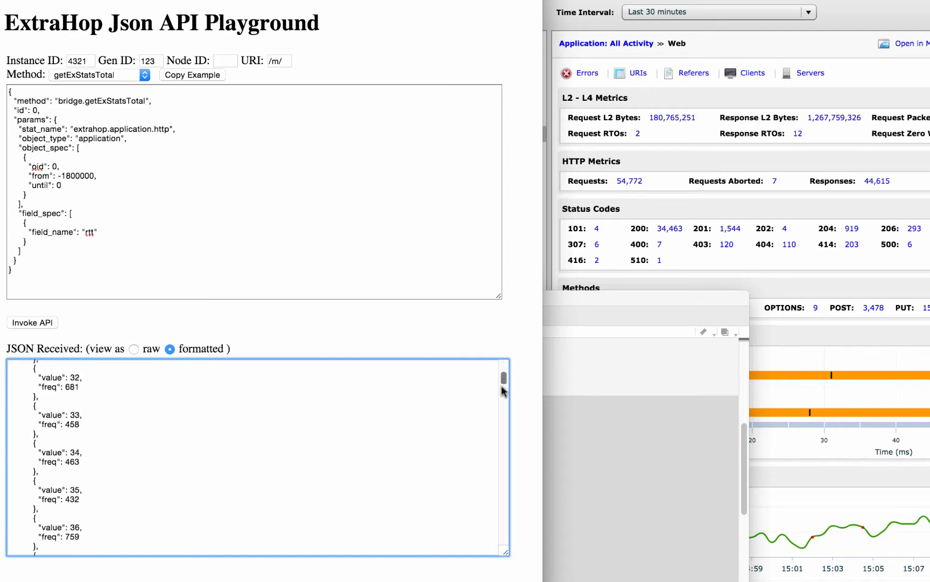
pyautogui.moveTo(502, 386); pyautogui.dragTo(516, 358)
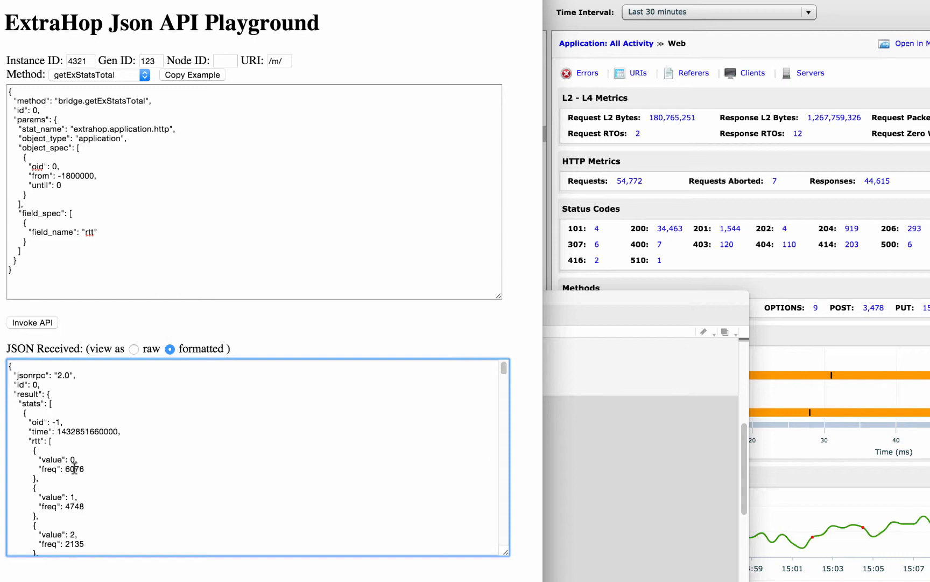
pyautogui.moveTo(503, 368)
pyautogui.mouseDown()
pyautogui.moveTo(480, 549)
pyautogui.moveTo(499, 365)
pyautogui.mouseUp()
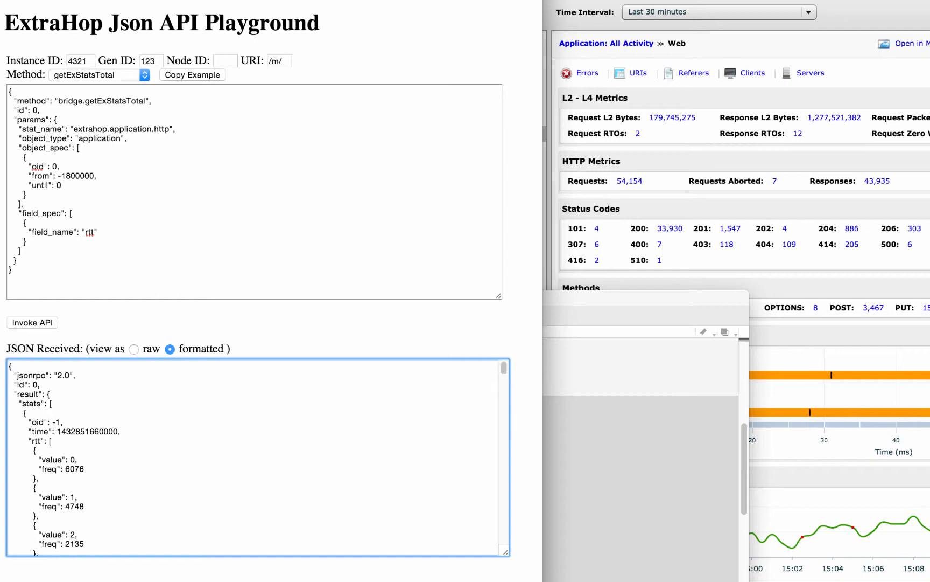
pyautogui.press('super+grave')
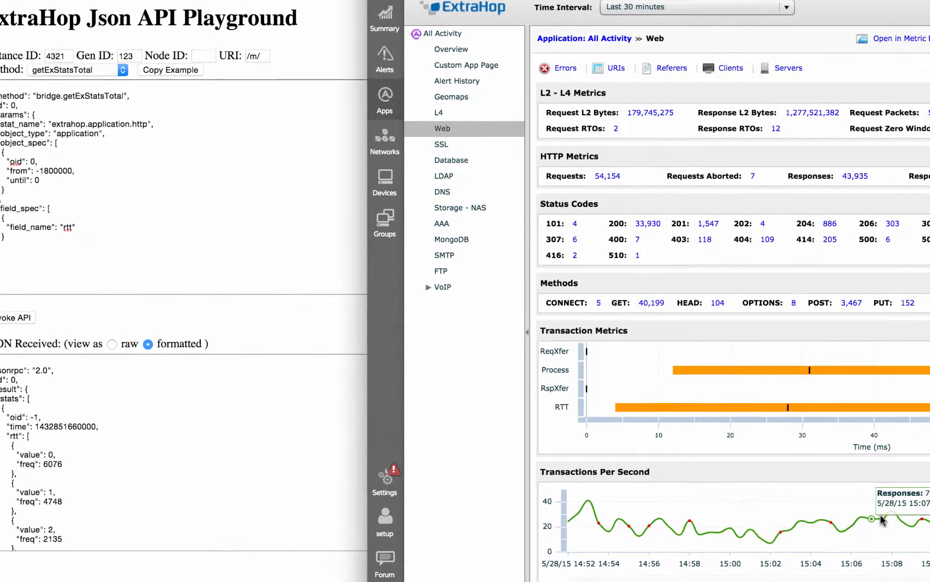
pyautogui.scroll(-5, 637, 404)
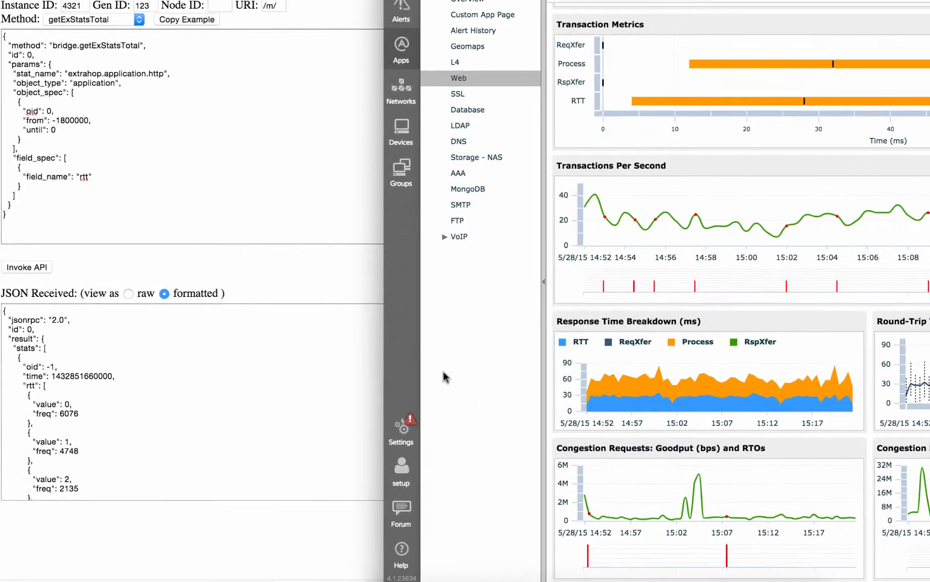
# - Replace the playground request with the top level sampleset example for extrahop.application.custom, field custom_sset, from untitled text 4
pyautogui.press('super+Tab')
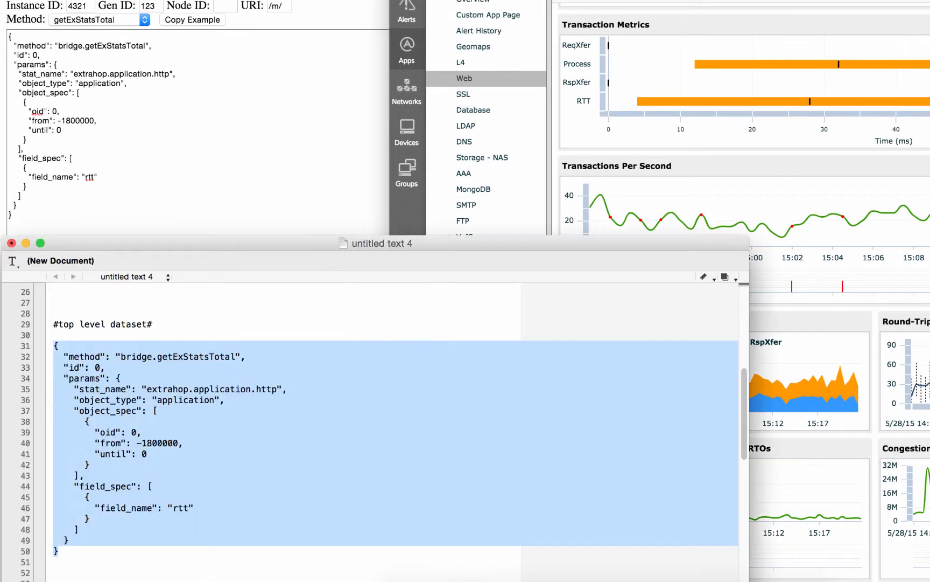
pyautogui.scroll(-10, 251, 520)
pyautogui.scroll(8, 253, 513)
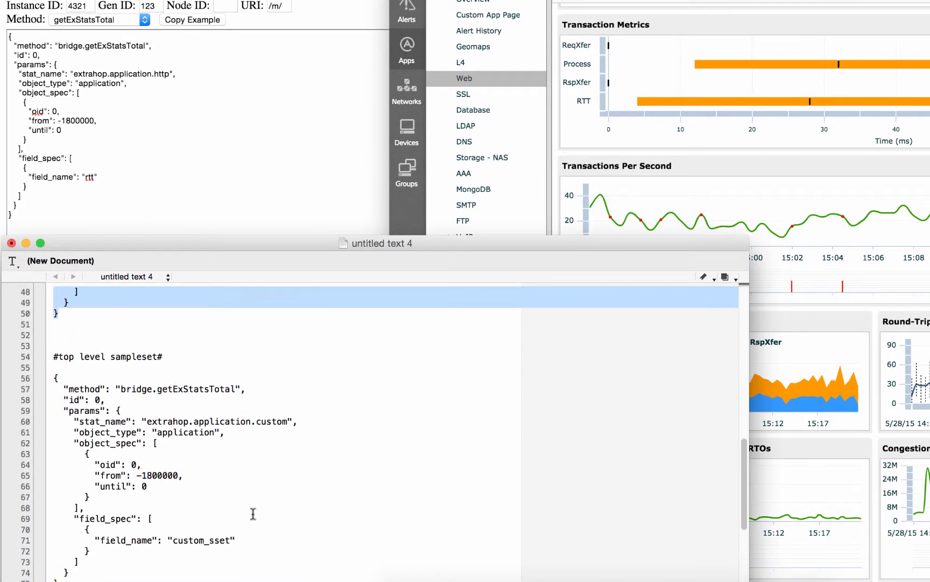
pyautogui.moveTo(62, 579); pyautogui.dragTo(55, 376)
pyautogui.hotkey('ctrl', 'c')
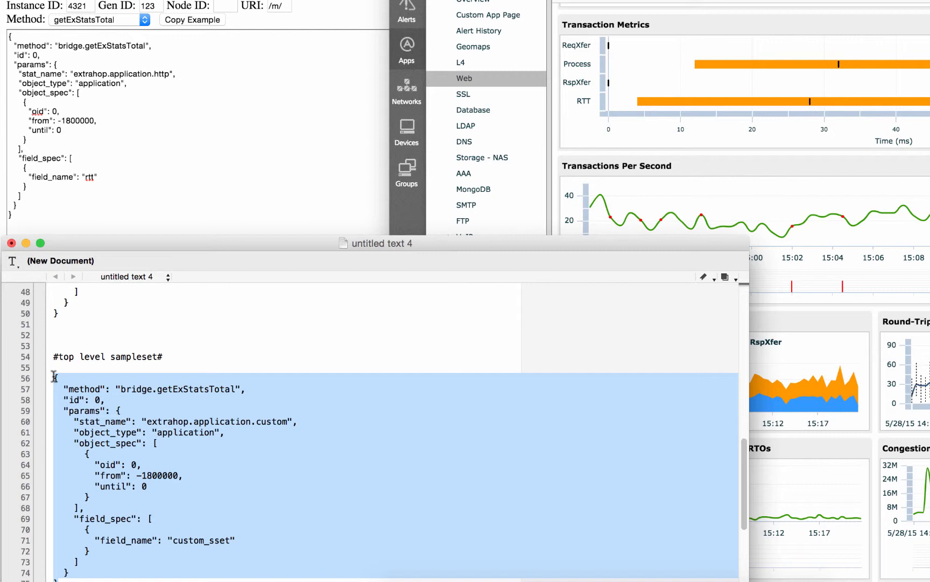
pyautogui.click(119, 122)
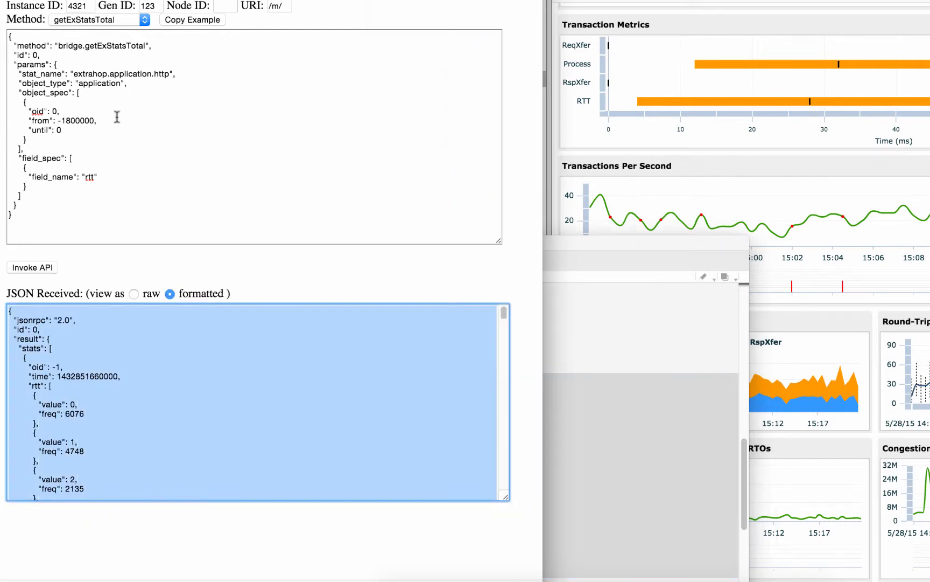
pyautogui.click(132, 124)
pyautogui.hotkey('ctrl', 'a')
pyautogui.hotkey('ctrl', 'v')
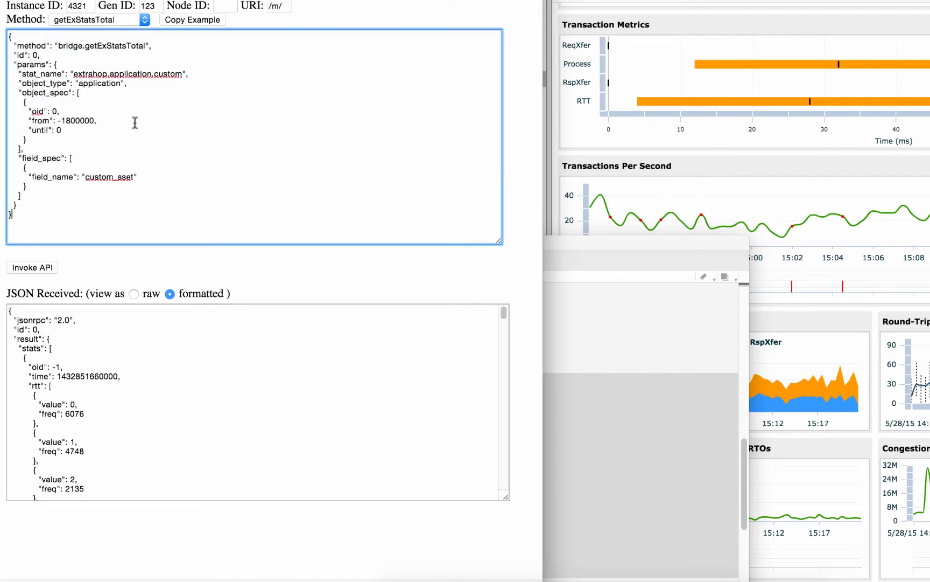
# - Check the custom stat name in the request, invoke the API and examine the returned sampleset entry
pyautogui.doubleClick(171, 75)
pyautogui.click(172, 75)
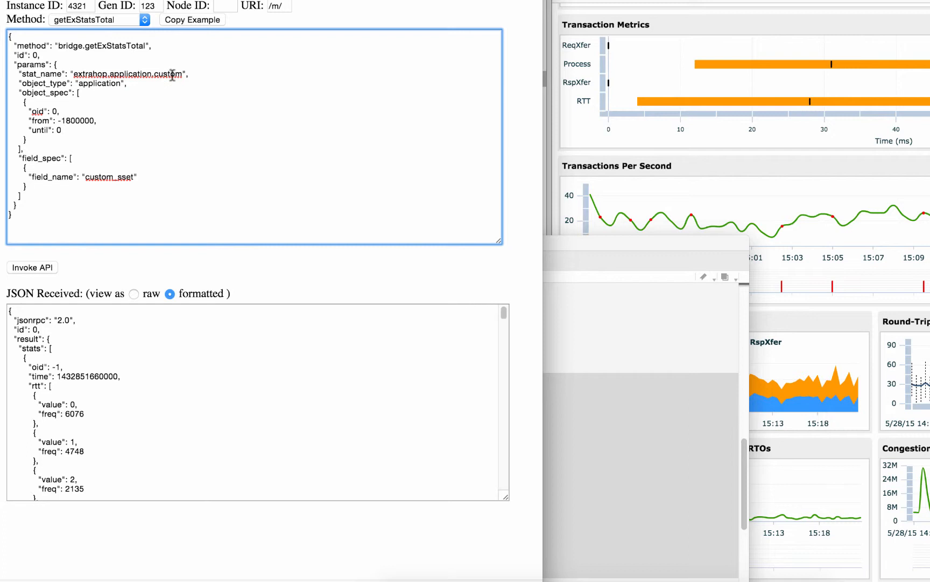
pyautogui.click(30, 268)
pyautogui.scroll(-3, 162, 420)
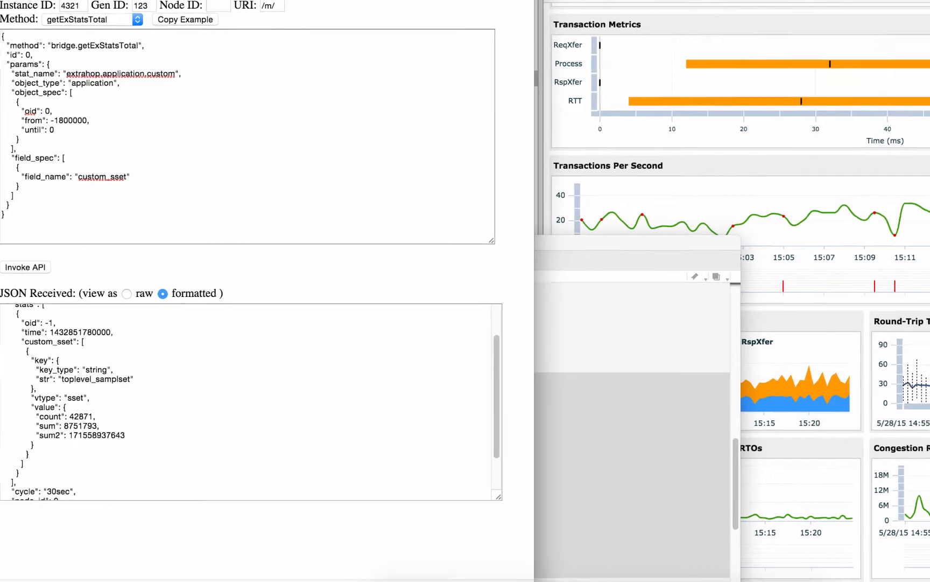
# - Drill down into the Round-Trip Time chart on the Web page, examine the mean per client IP, and close the details
pyautogui.press('super+grave')
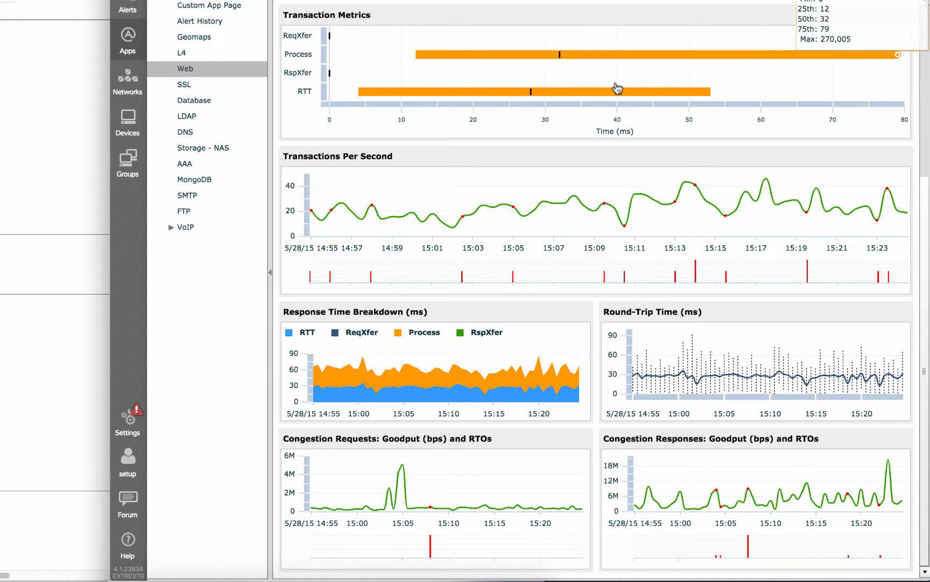
pyautogui.click(733, 373)
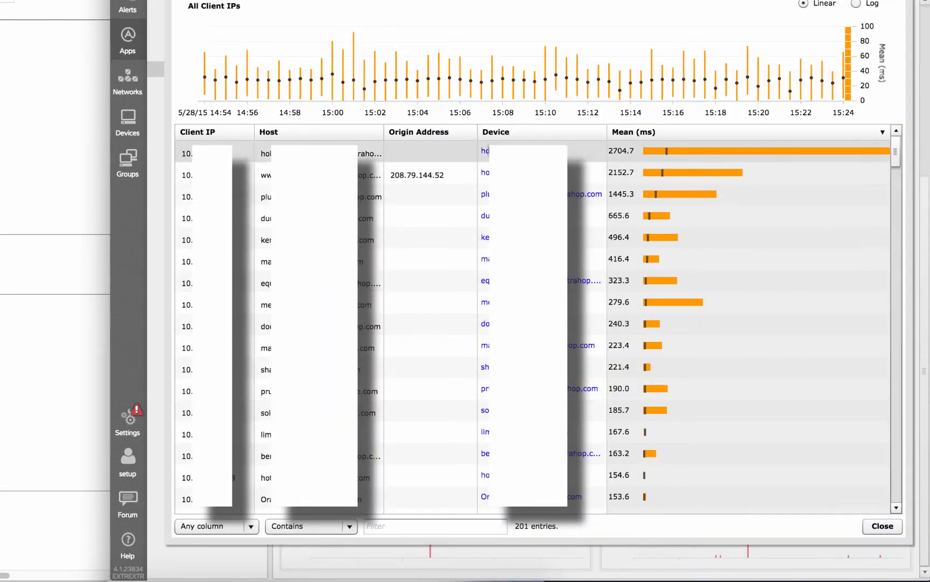
pyautogui.moveTo(668, 149)
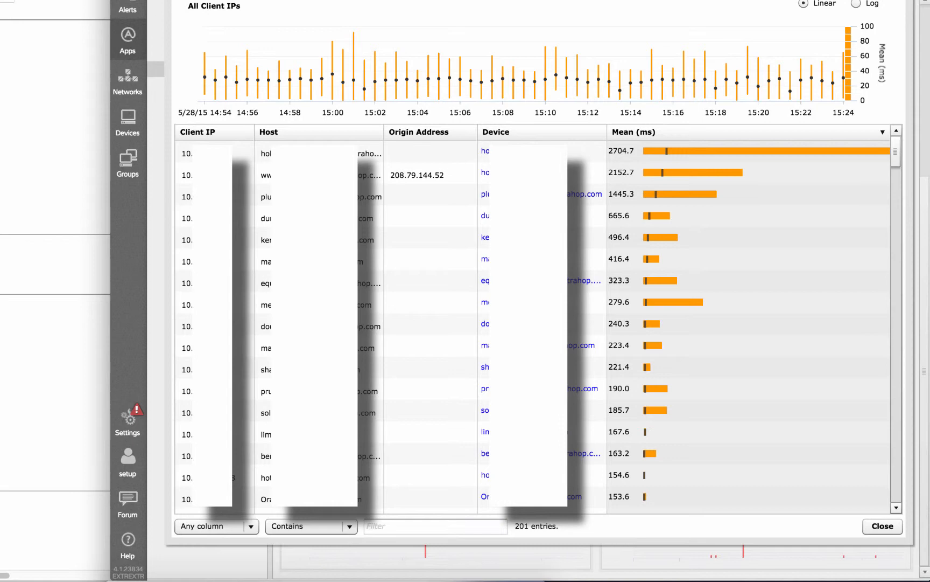
pyautogui.scroll(-5, 895, 165)
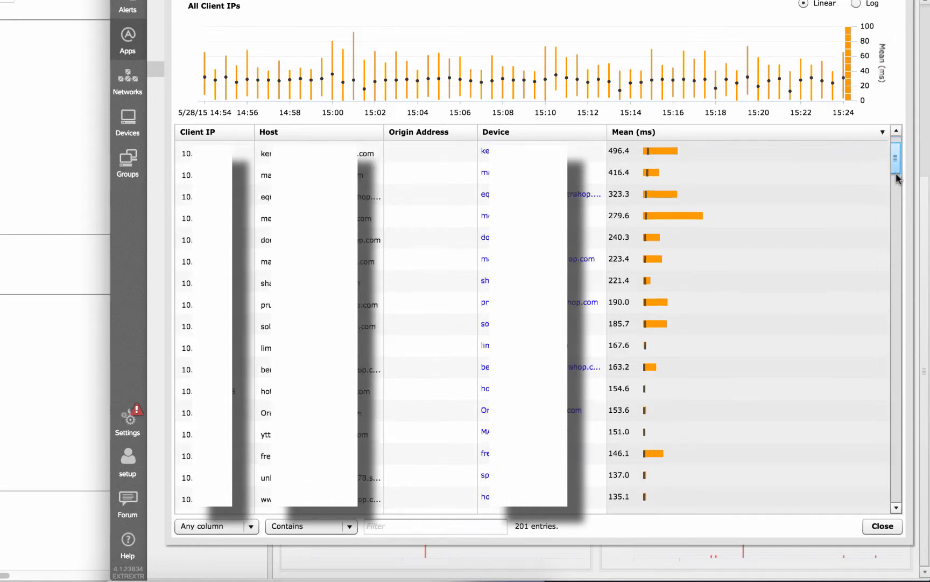
pyautogui.scroll(-10, 889, 233)
pyautogui.scroll(2, 889, 233)
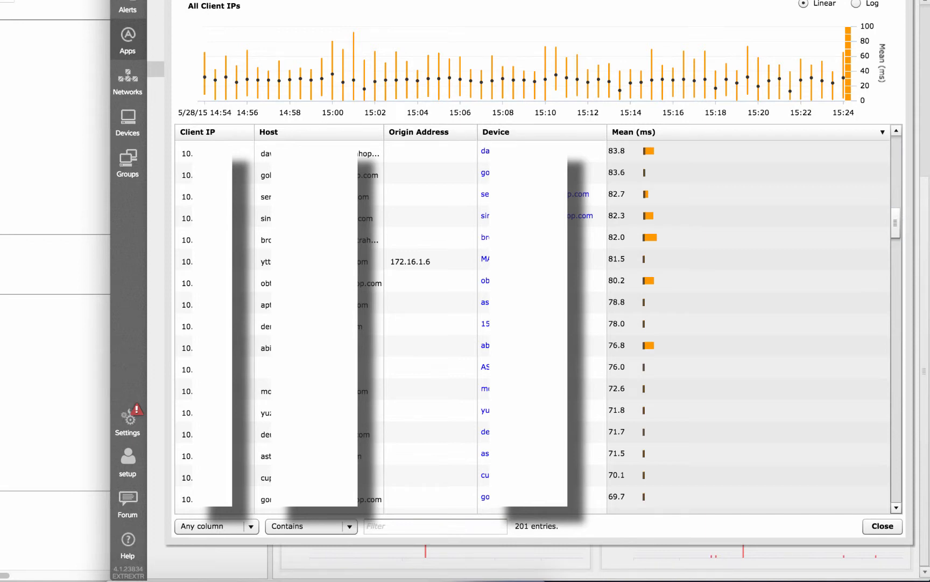
pyautogui.press('Escape')
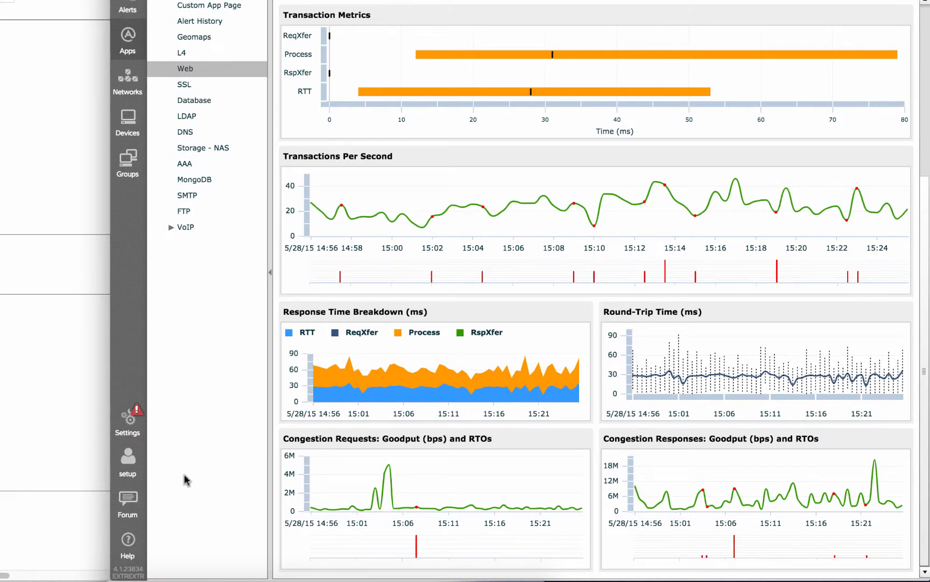
# - Replace the playground request with the topNset example for extrahop.application.http, field status_code, from untitled text 4
pyautogui.press('super+Tab')
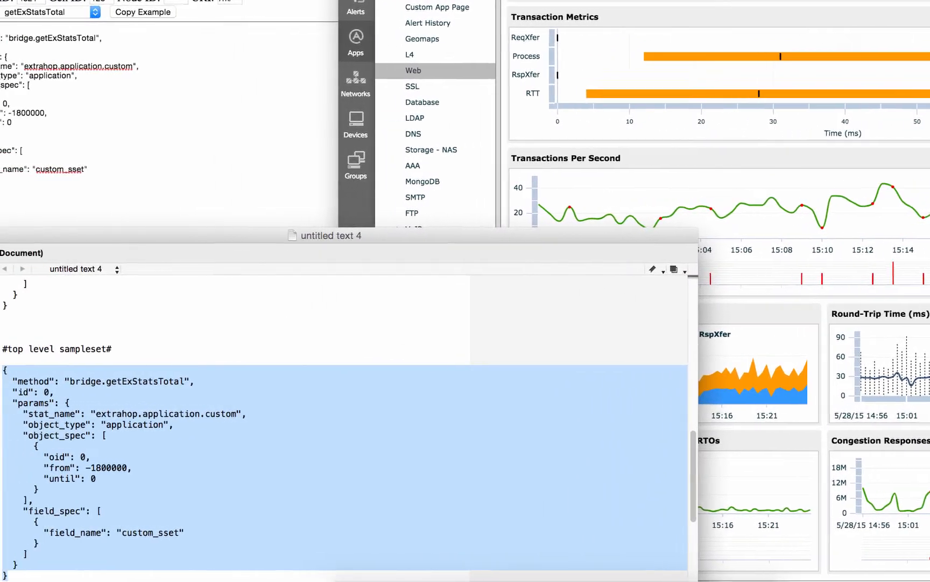
pyautogui.scroll(-1, 280, 476)
pyautogui.scroll(-5, 280, 476)
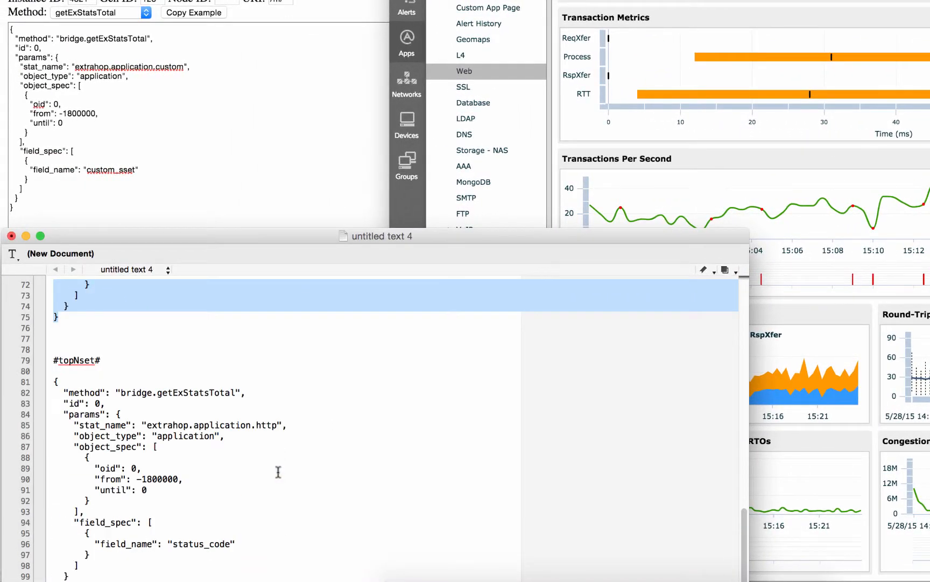
pyautogui.moveTo(61, 577); pyautogui.dragTo(52, 384)
pyautogui.hotkey('ctrl', 'c')
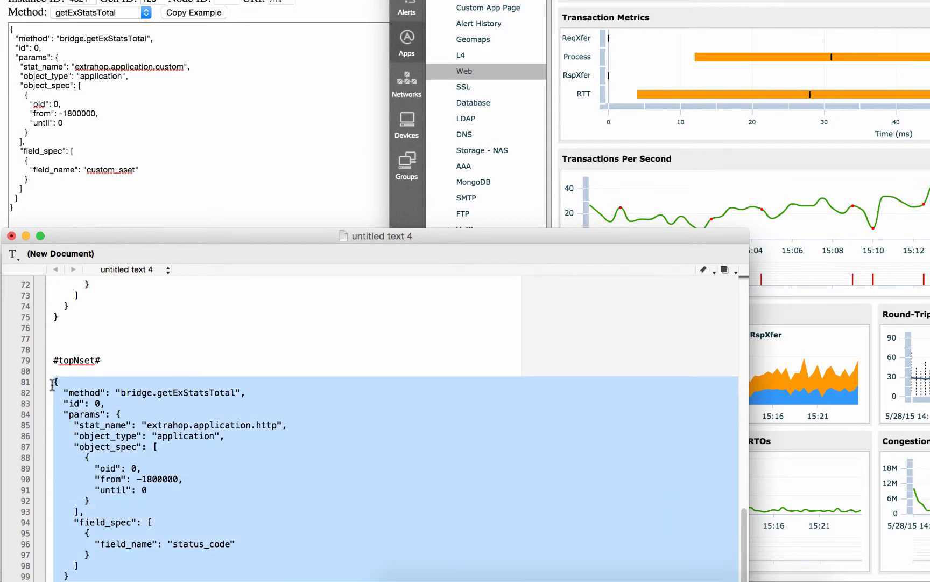
pyautogui.click(203, 77)
pyautogui.click(164, 96)
pyautogui.hotkey('ctrl', 'a')
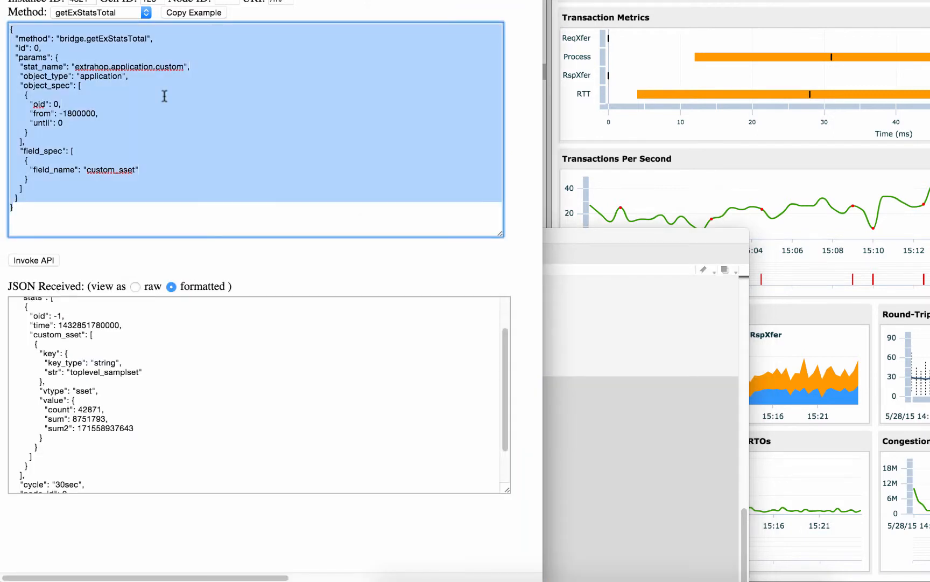
pyautogui.hotkey('ctrl', 'v')
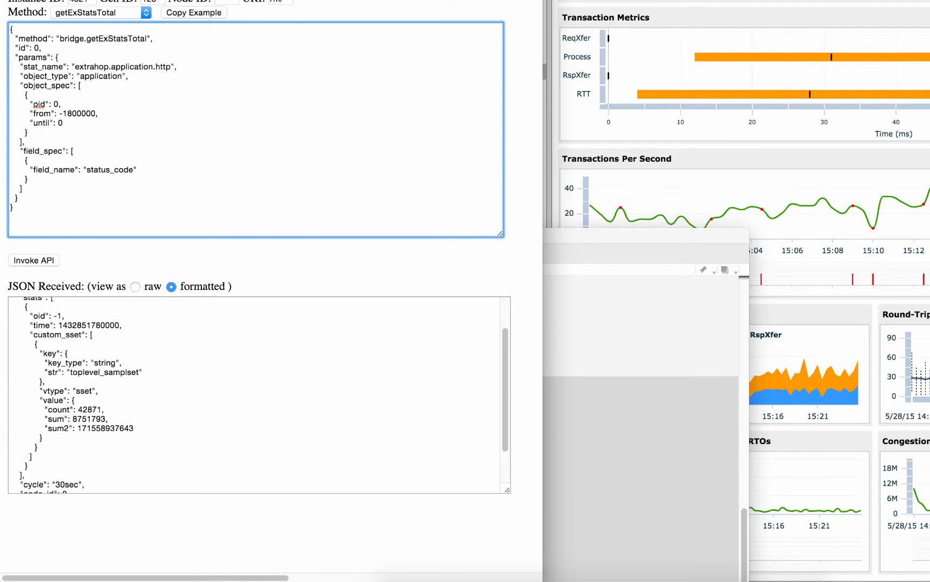
# - Show the Status Codes section on the Web metrics page and invoke the API with the status_code topNset request
pyautogui.click(687, 164)
pyautogui.scroll(5, 677, 183)
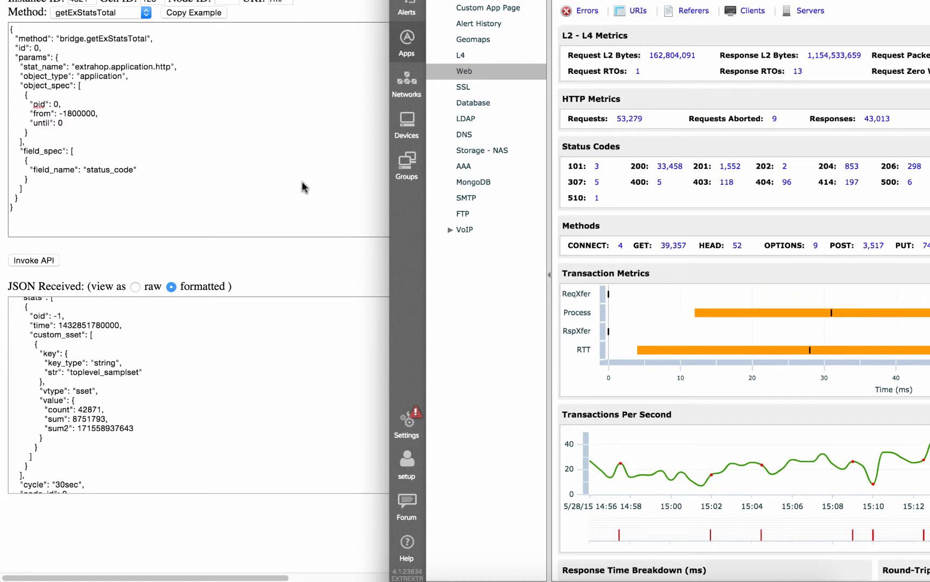
pyautogui.click(215, 178)
pyautogui.click(54, 203)
pyautogui.click(45, 261)
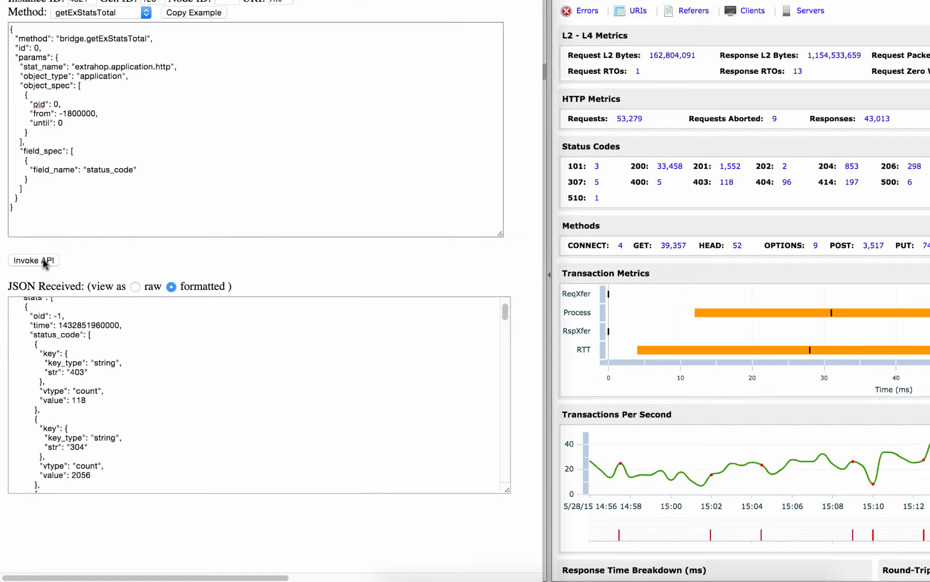
# - Examine the key, vtype and value of the returned status_code entries, starting with status code 403 and continuing through 304 and 301
pyautogui.click(258, 429)
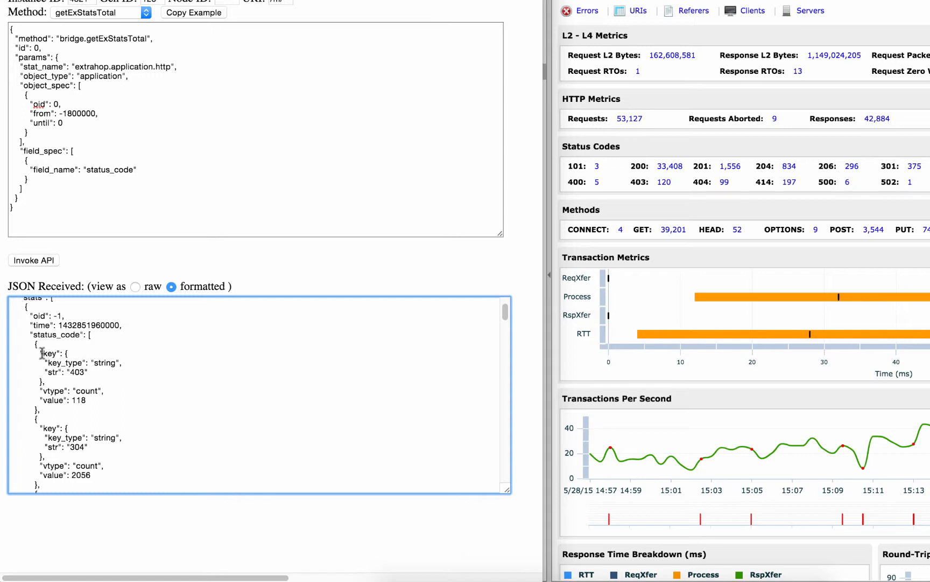
pyautogui.moveTo(39, 352); pyautogui.dragTo(62, 381)
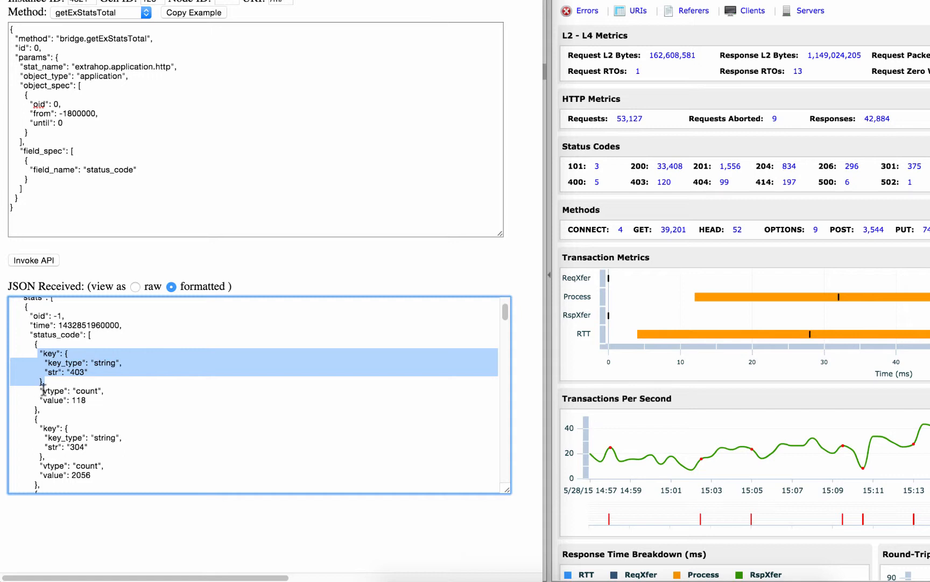
pyautogui.moveTo(43, 391); pyautogui.dragTo(116, 391)
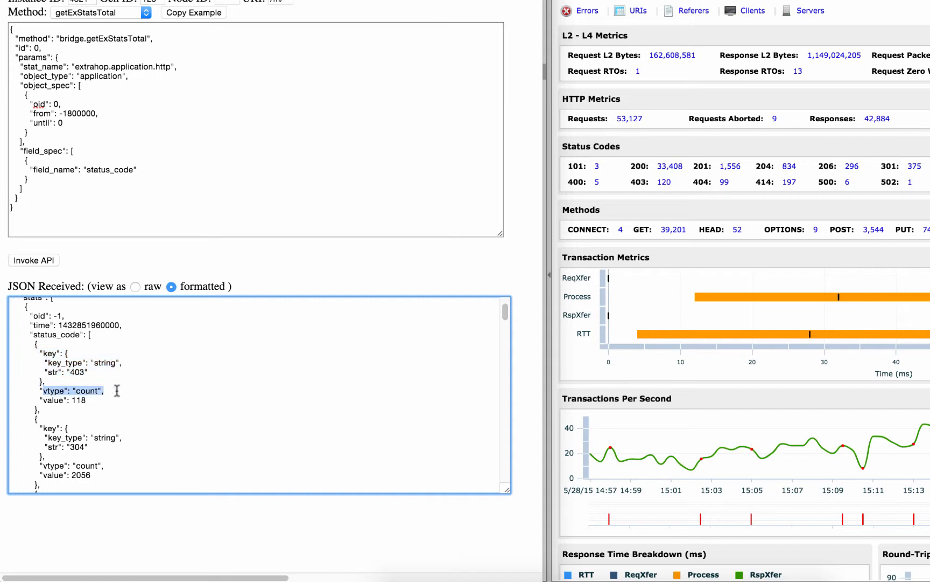
pyautogui.click(54, 401)
pyautogui.doubleClick(54, 400)
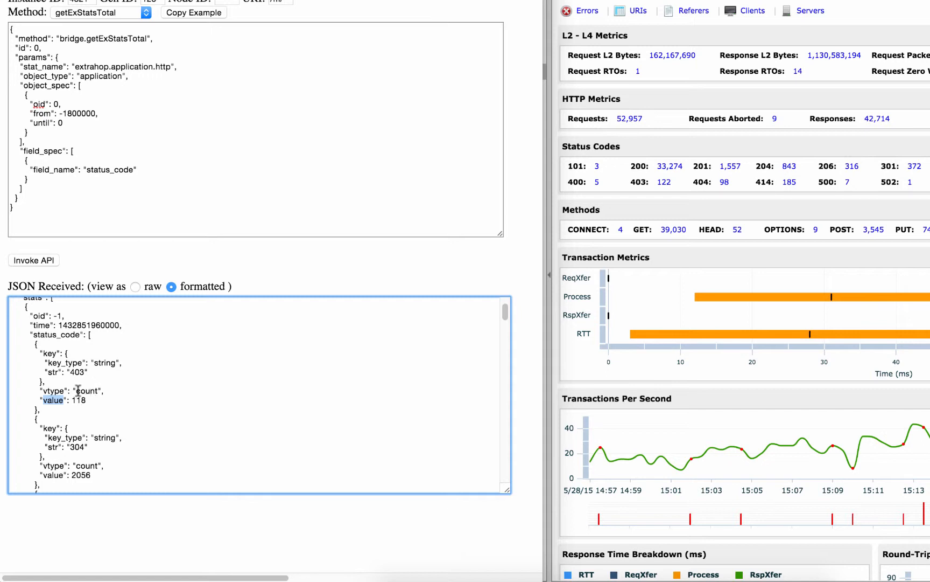
pyautogui.scroll(-3, 138, 387)
pyautogui.click(137, 388)
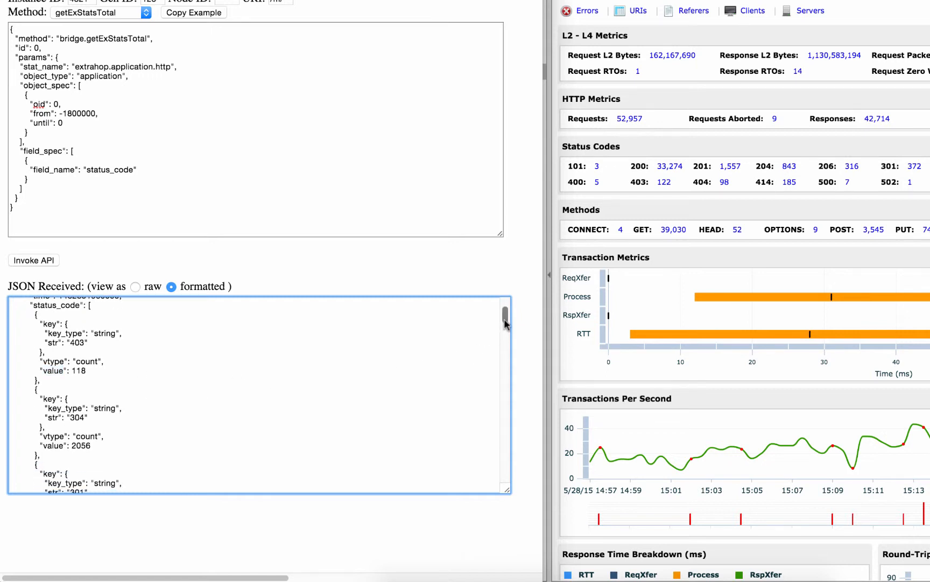
pyautogui.moveTo(505, 323); pyautogui.dragTo(507, 330)
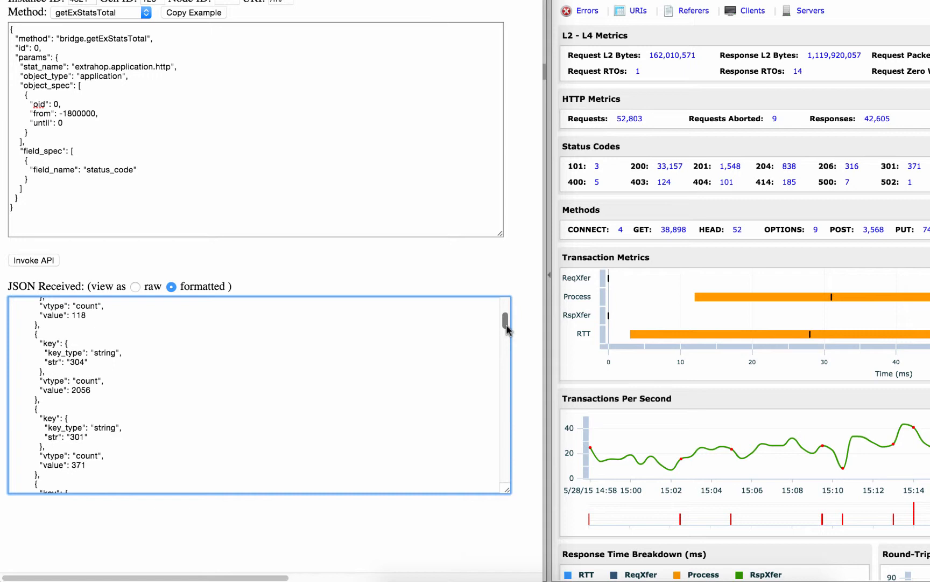
pyautogui.moveTo(506, 328); pyautogui.dragTo(509, 335)
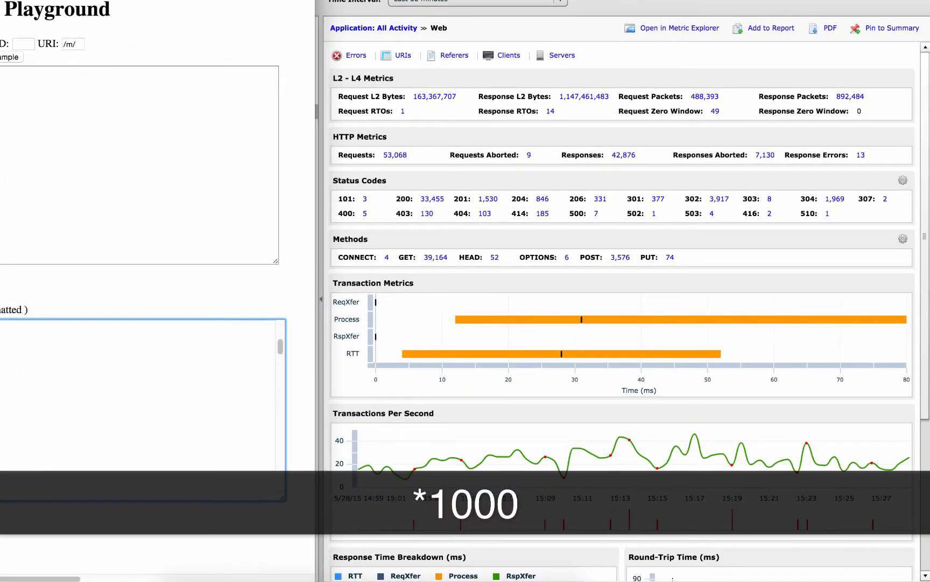
# - Drill down into status code 200 on the Web page, look through the counts per client IP, and close the details
pyautogui.click(383, 209)
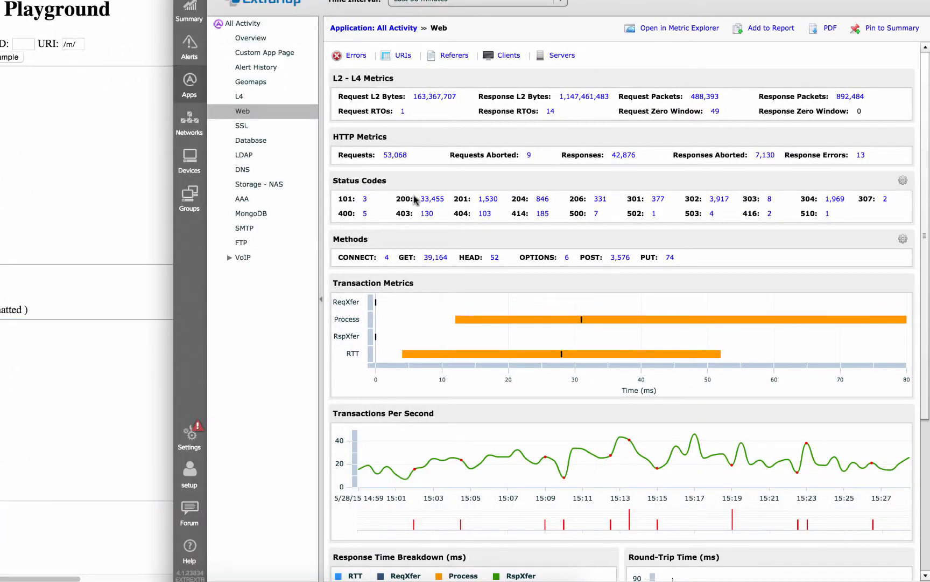
pyautogui.click(428, 201)
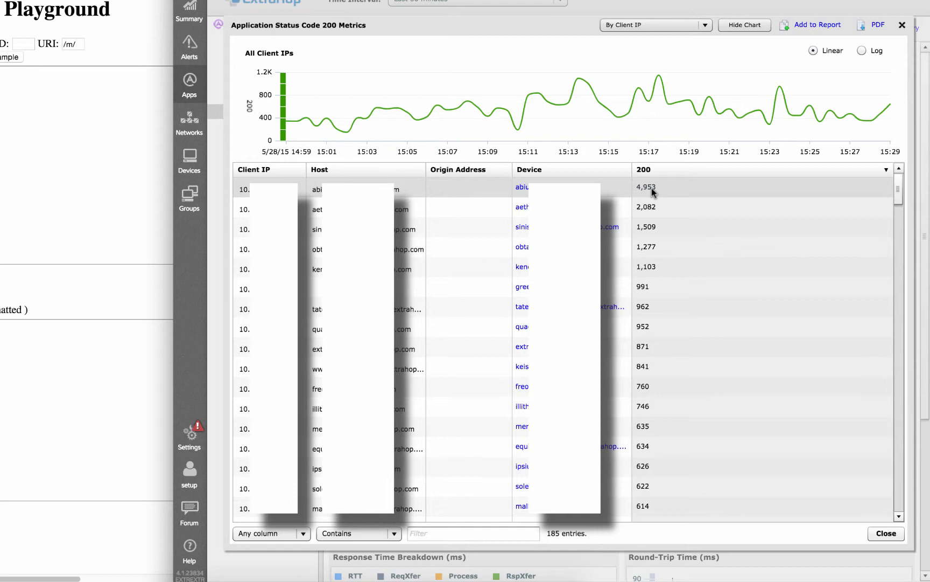
pyautogui.moveTo(897, 191); pyautogui.dragTo(868, 298)
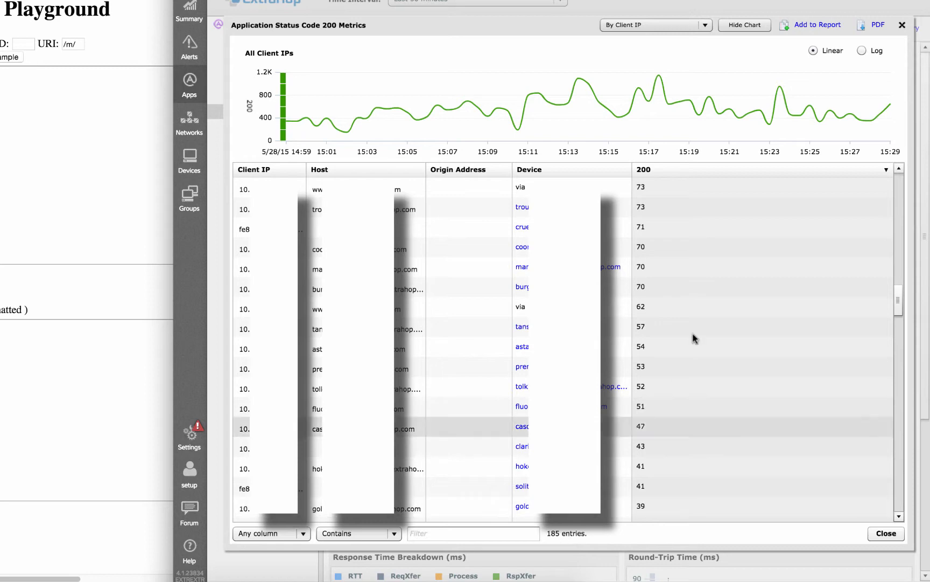
pyautogui.click(903, 26)
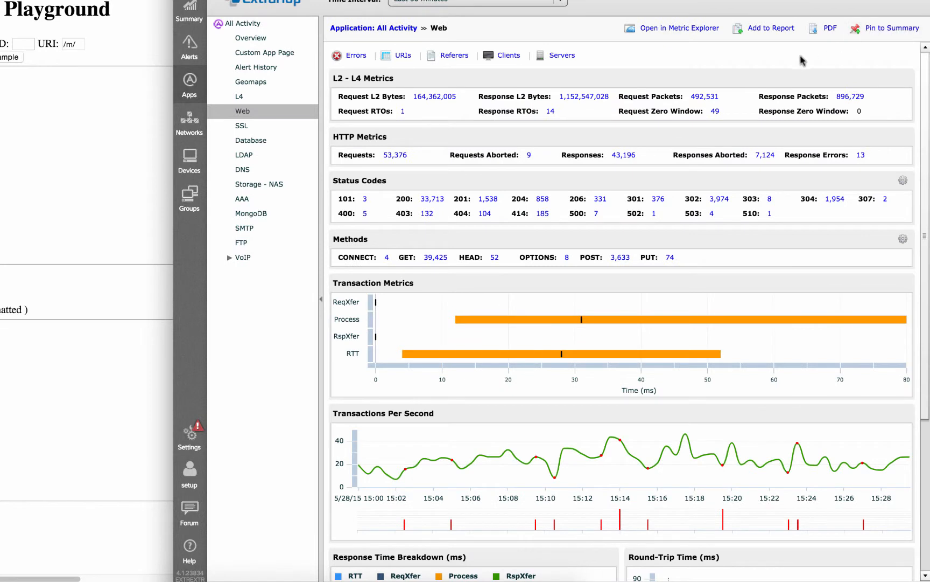